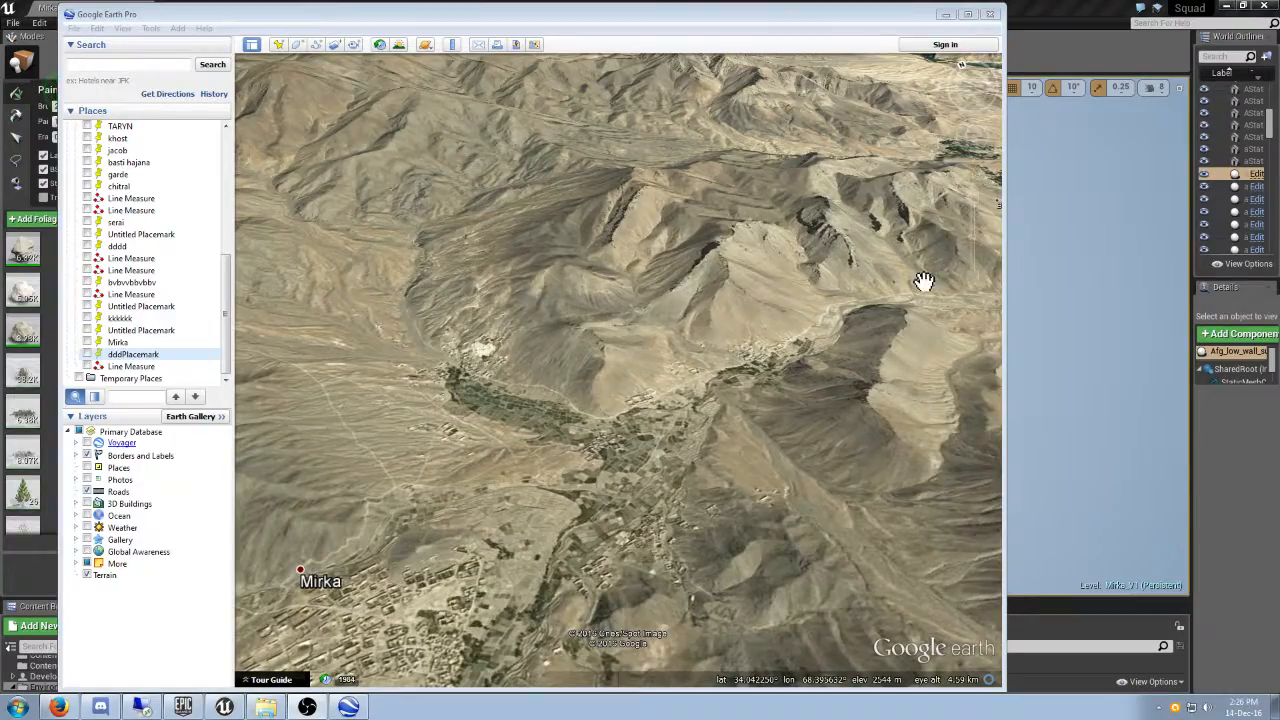
- Examine the satellite terrain of the valley north of Mirka, comparing close and wide views of the farmland and hills
left_click(734, 472)
scroll(734, 472, "up", 3)
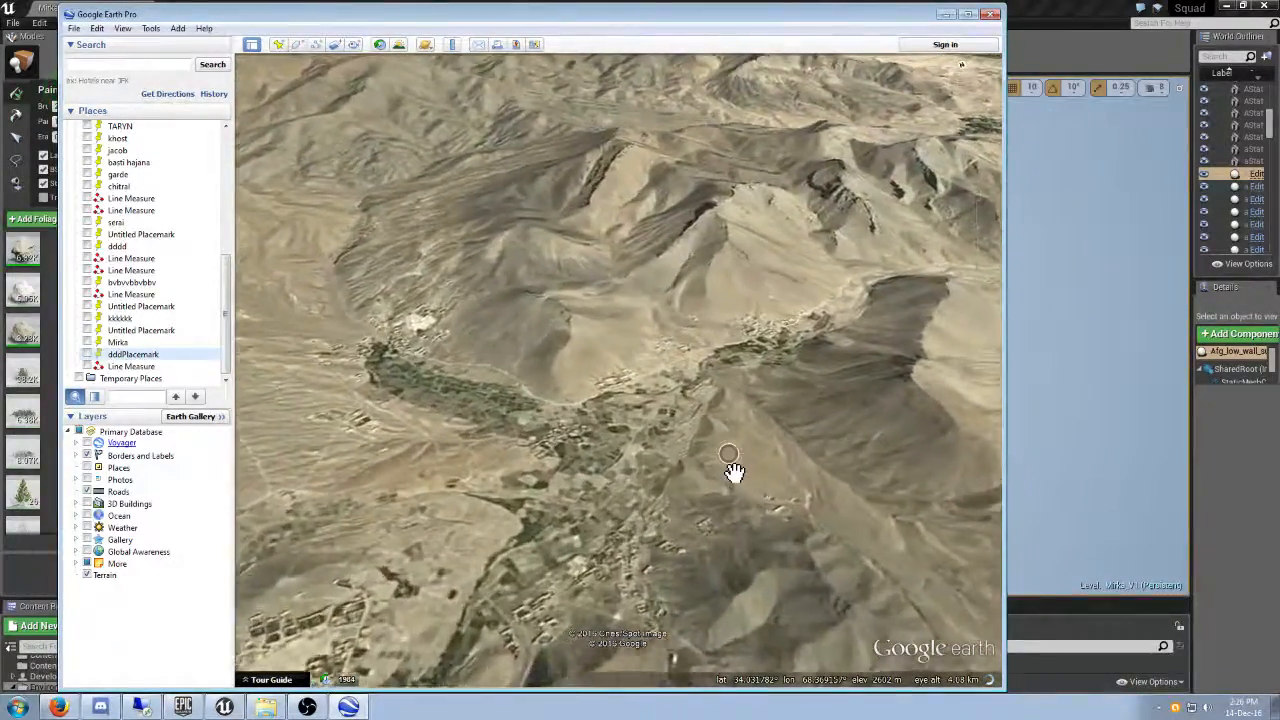
scroll(734, 472, "down", 3)
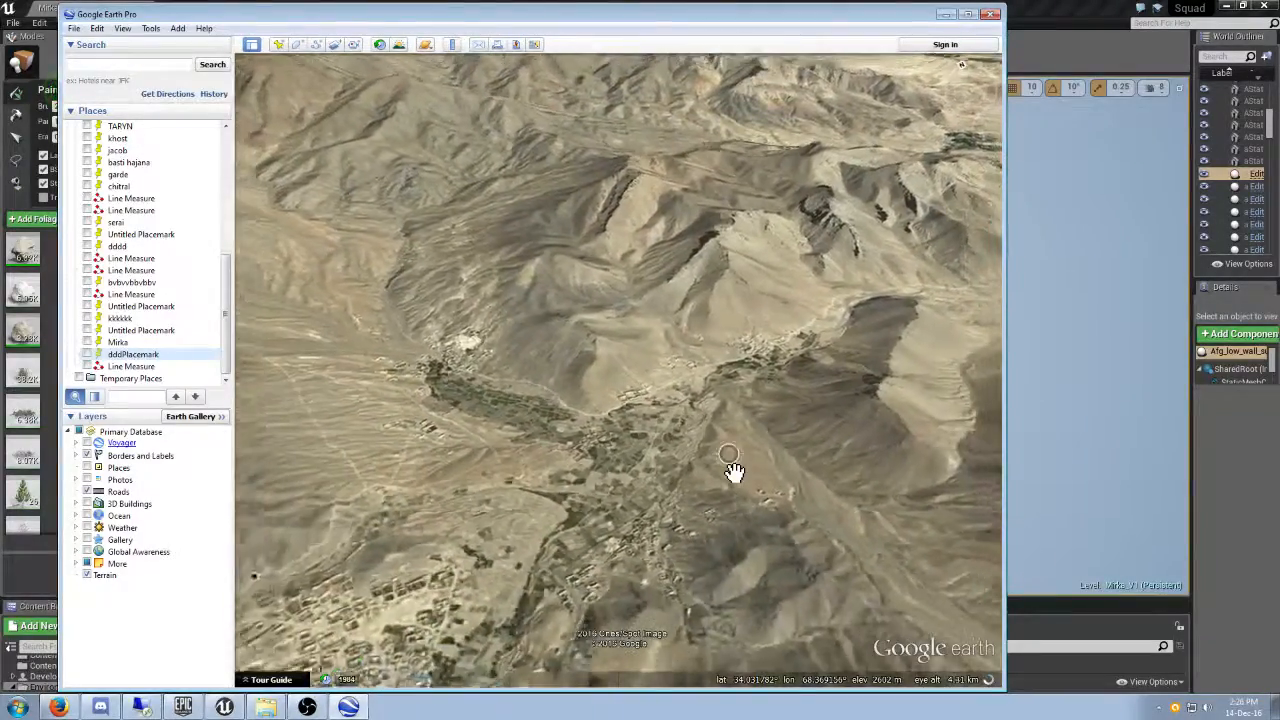
scroll(734, 472, "up", 3)
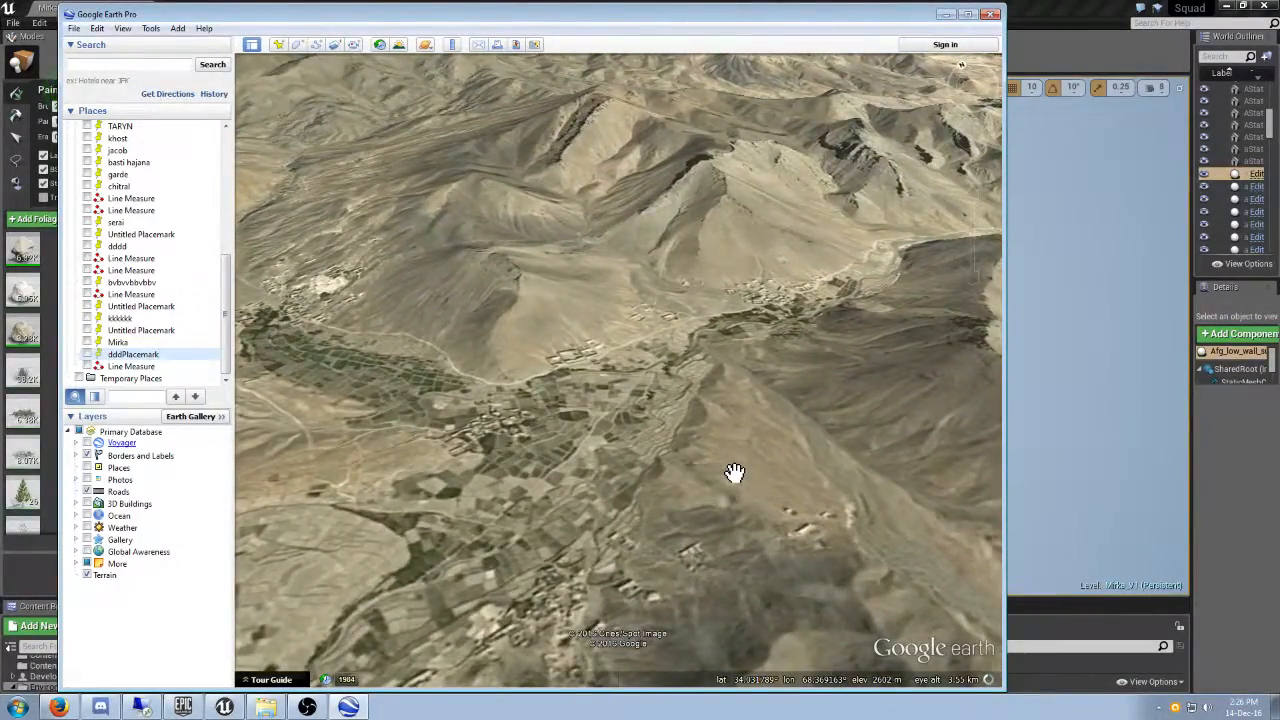
scroll(734, 472, "down", 3)
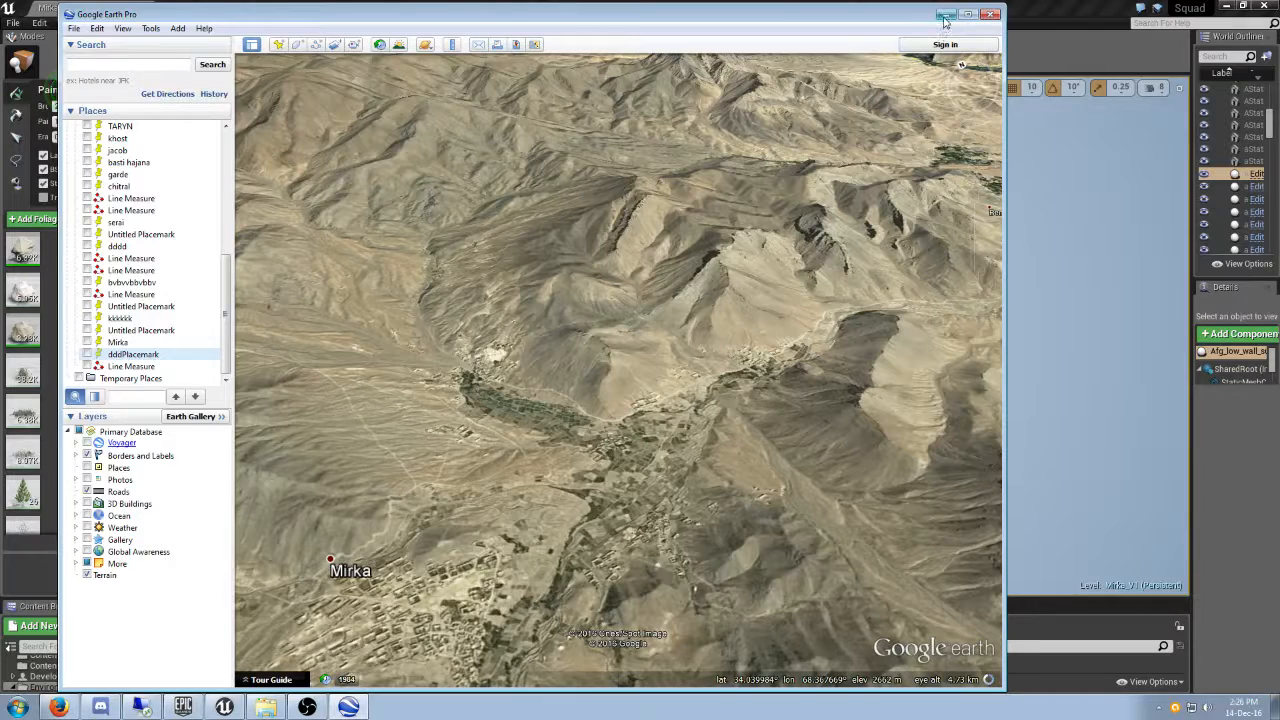
- Switch to Unreal Editor and inspect the Mirka_V1 landscape from overhead down to the village and road
left_click(945, 15)
right_click_drag(811, 354, 793, 353)
key("d")
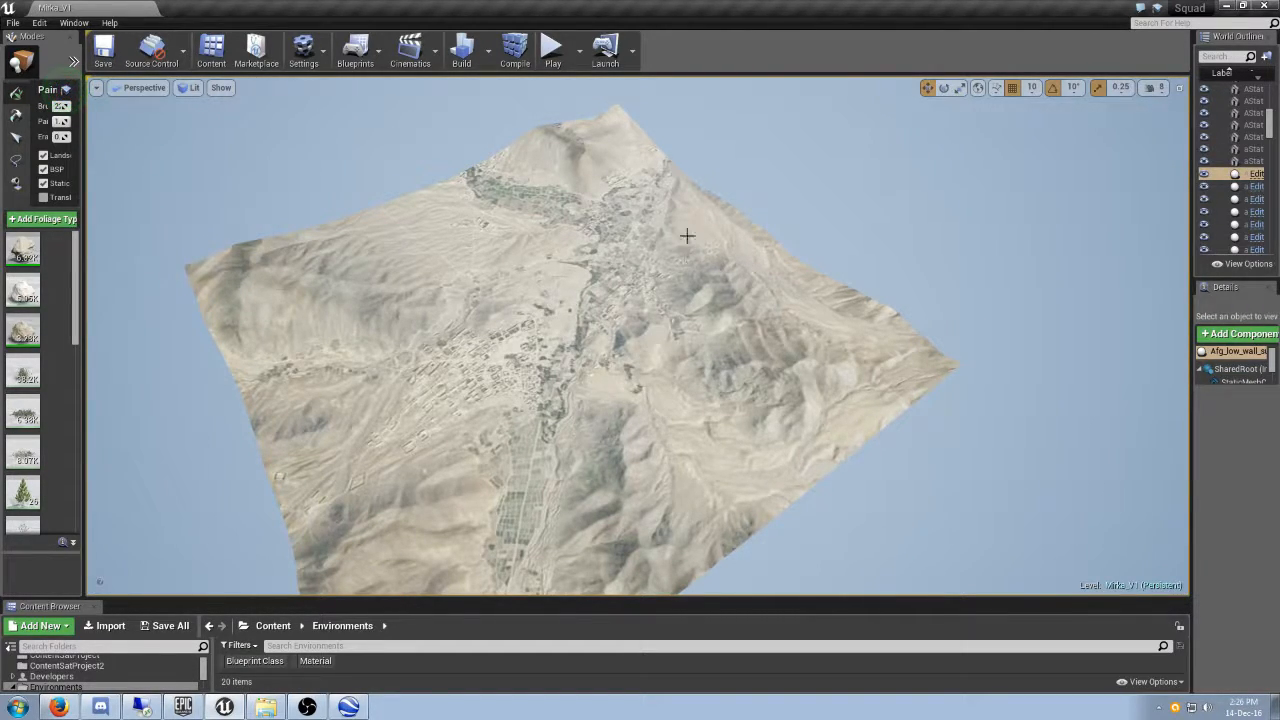
right_click_drag(684, 246, 706, 265)
key("w")
key("s")
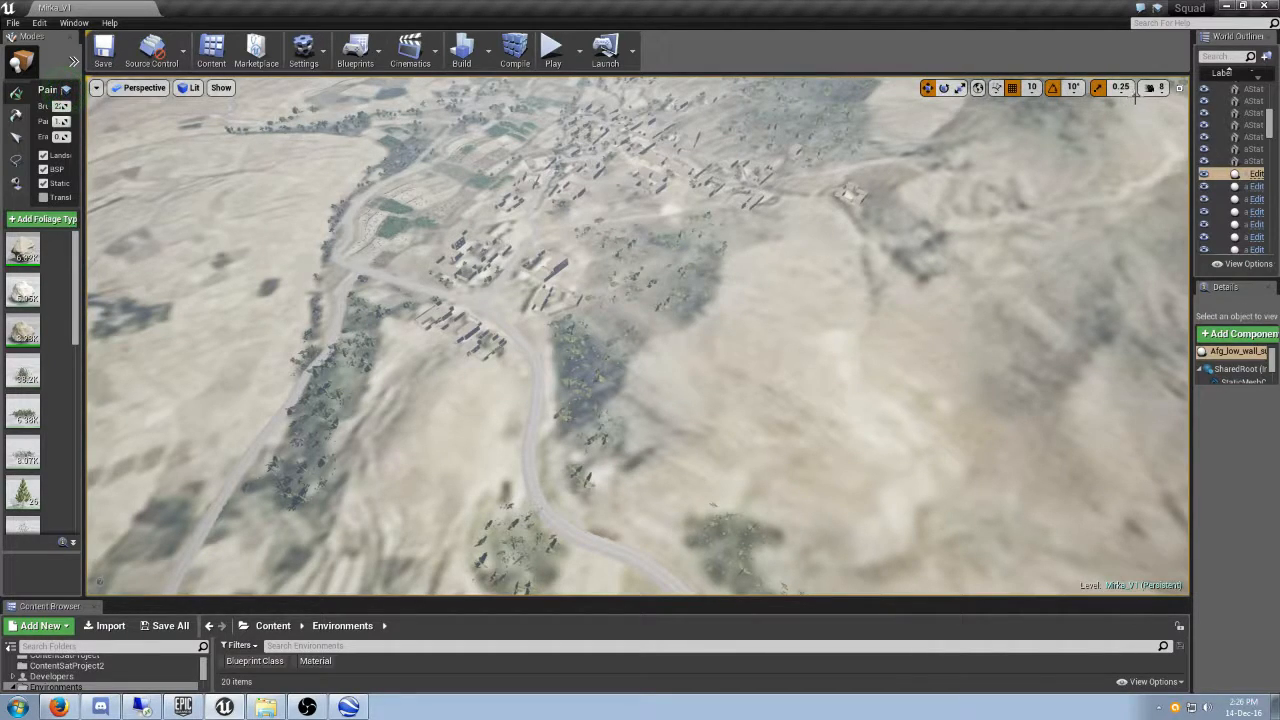
- Reduce the viewport camera speed to 5 and fly over the village, roads and fields
left_click(1161, 88)
left_click_drag(1215, 120, 1196, 119)
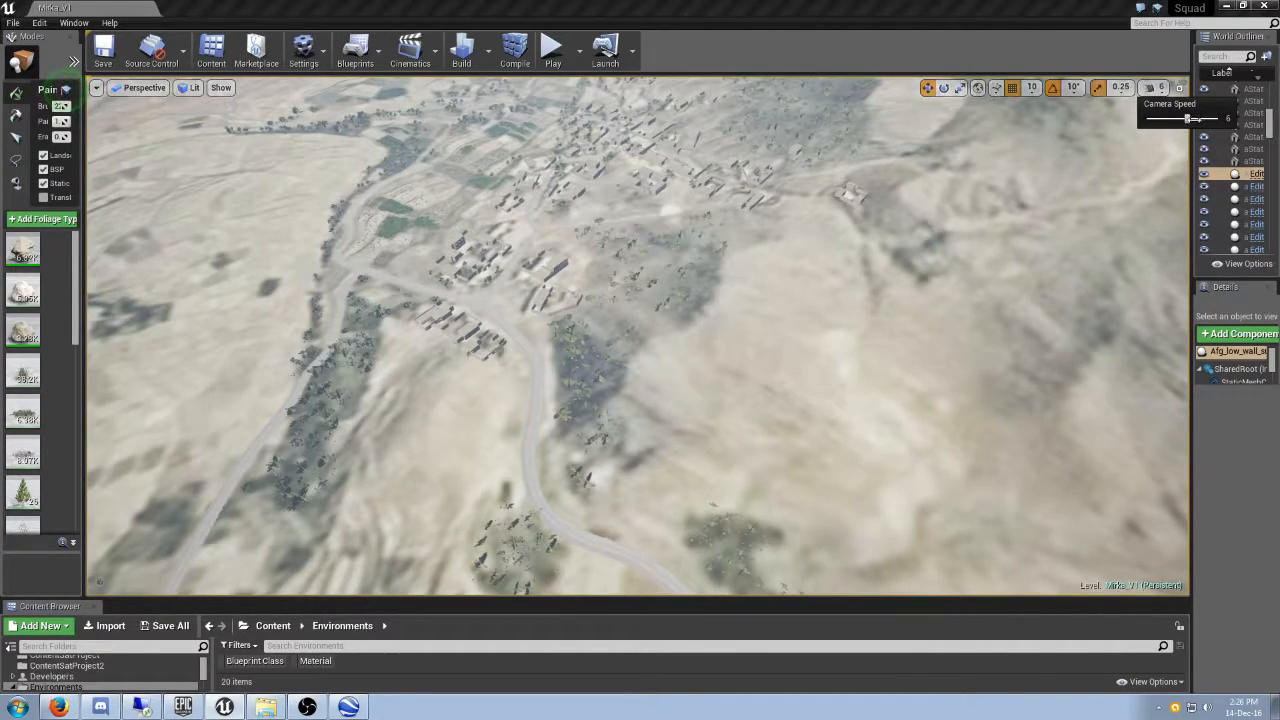
right_click_drag(812, 296, 640, 174)
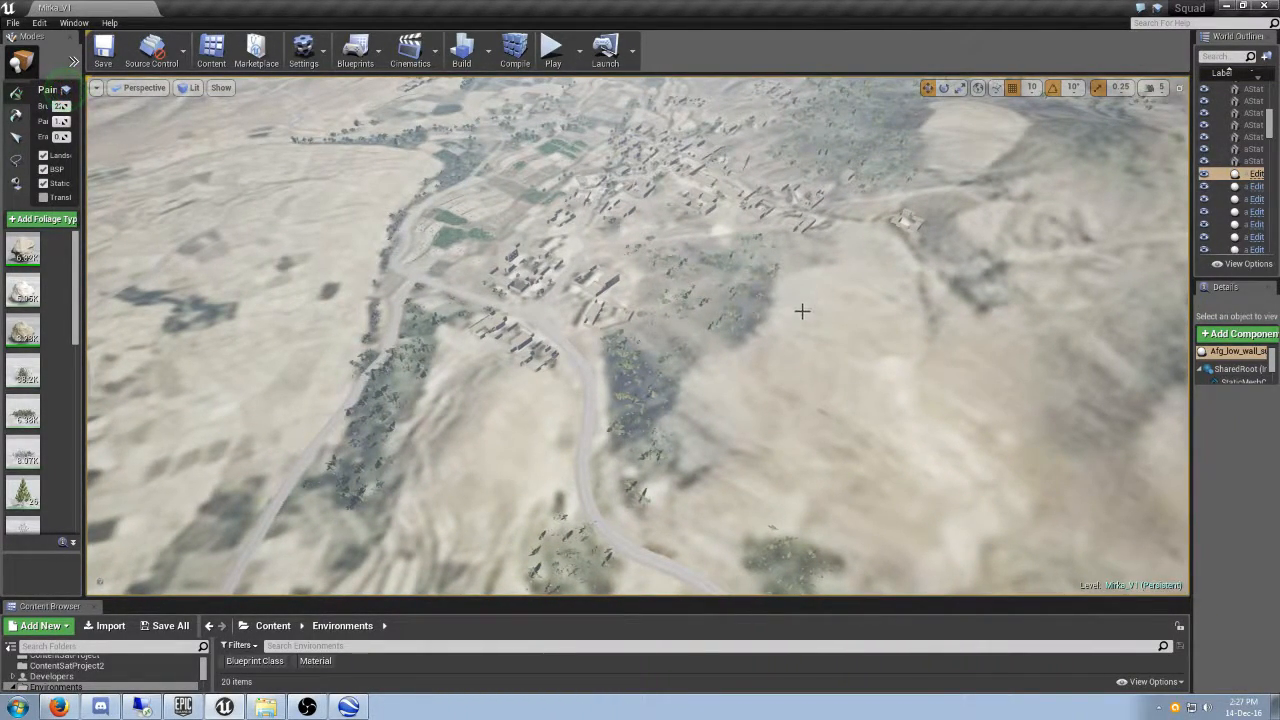
right_click_drag(787, 321, 755, 350)
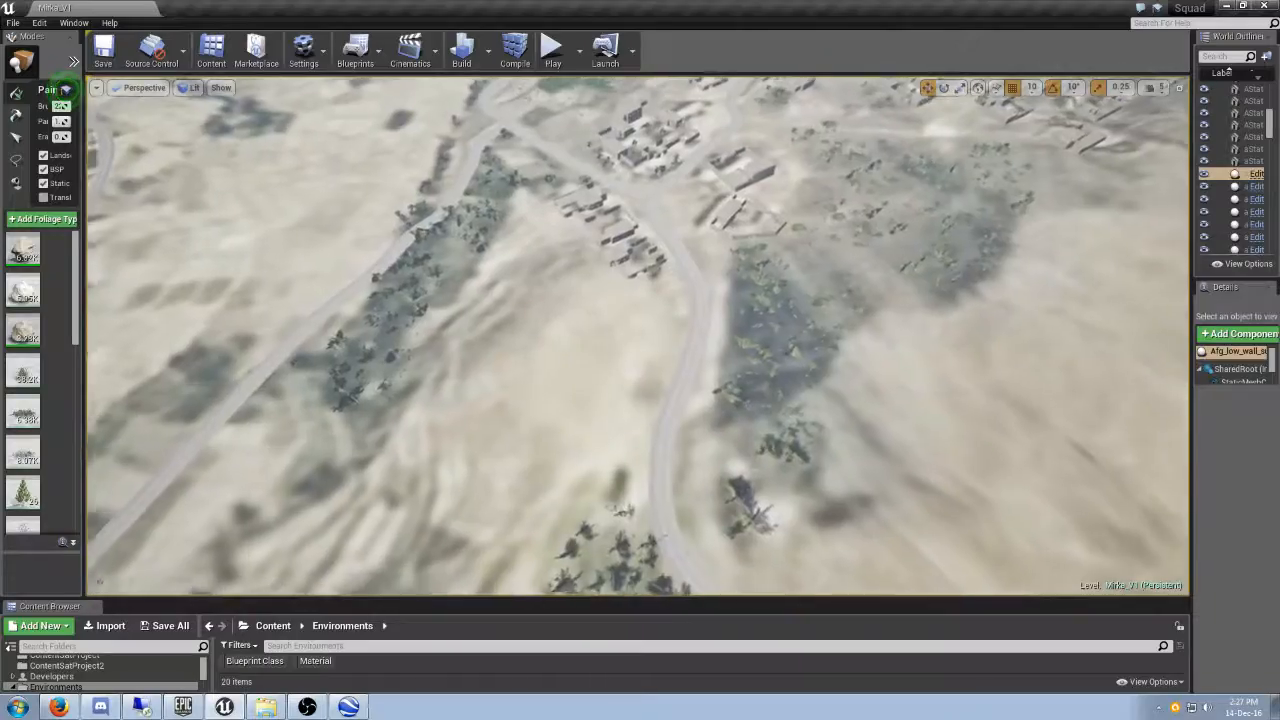
key("w")
right_click_drag(755, 350, 471, 158)
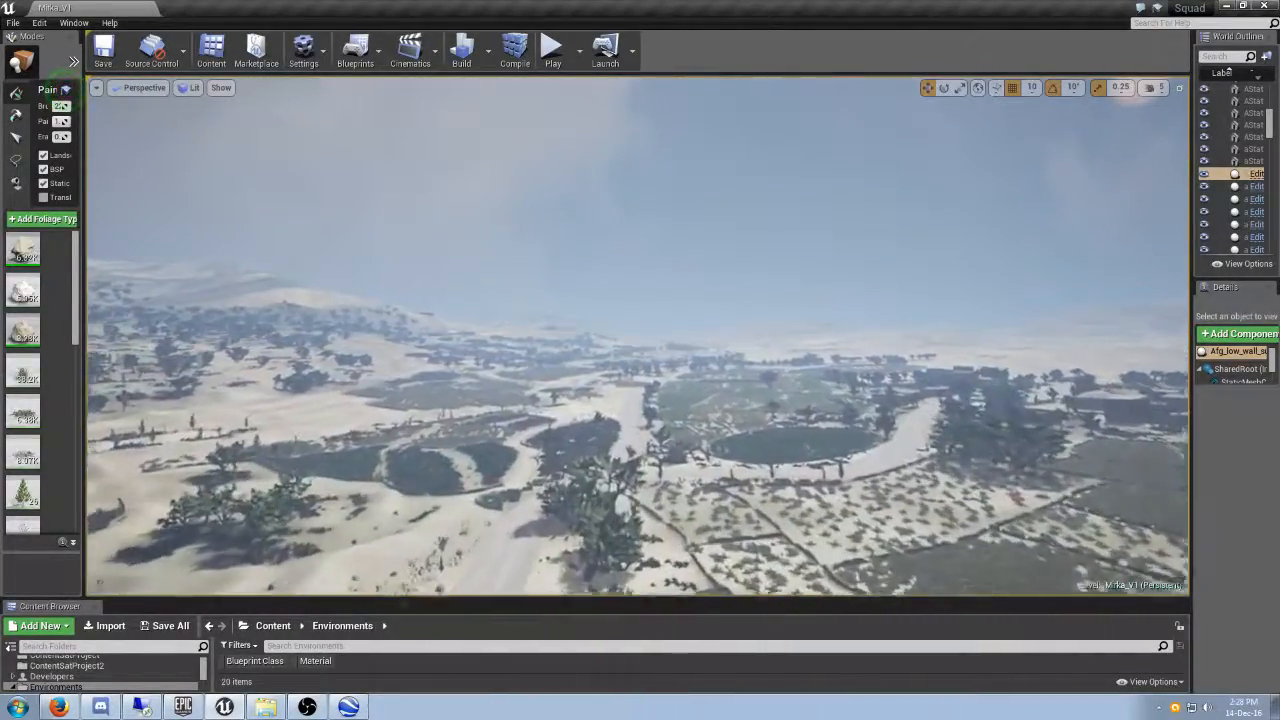
right_click_drag(471, 158, 396, 162)
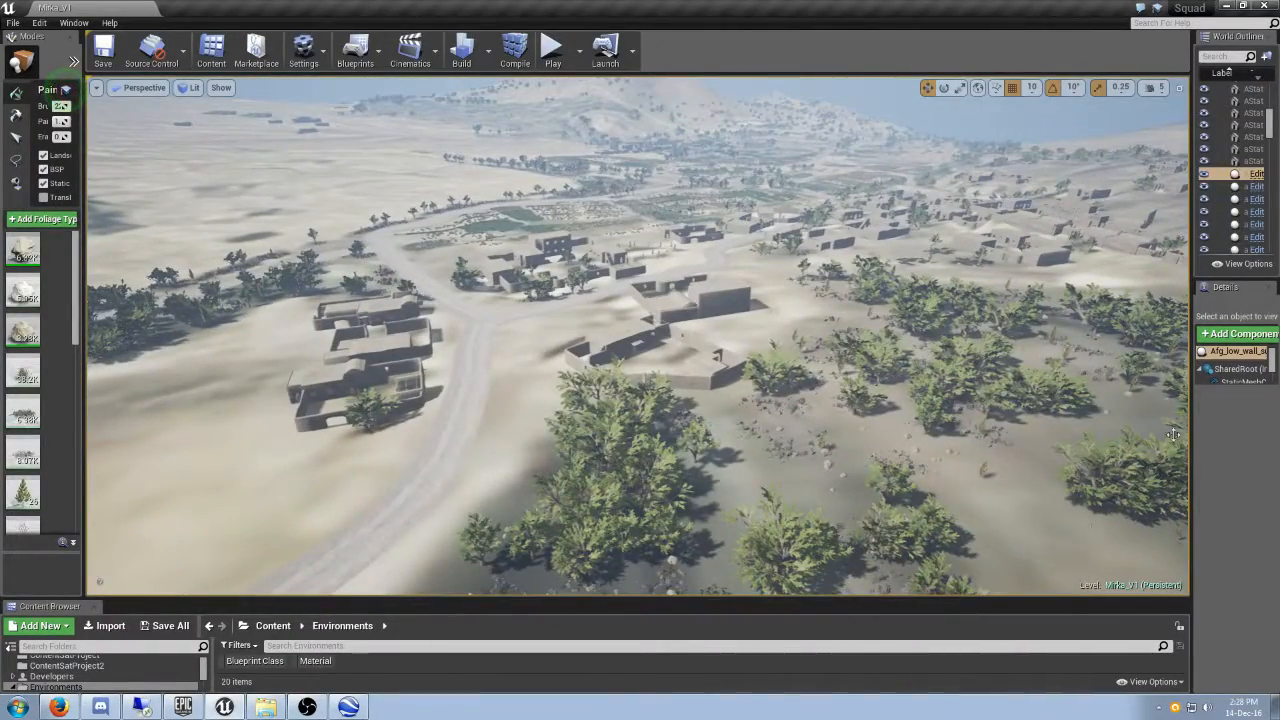
- Widen the World Outliner and select the Landscape folder in it
left_click_drag(1189, 421, 1107, 421)
left_click_drag(1271, 128, 1277, 104)
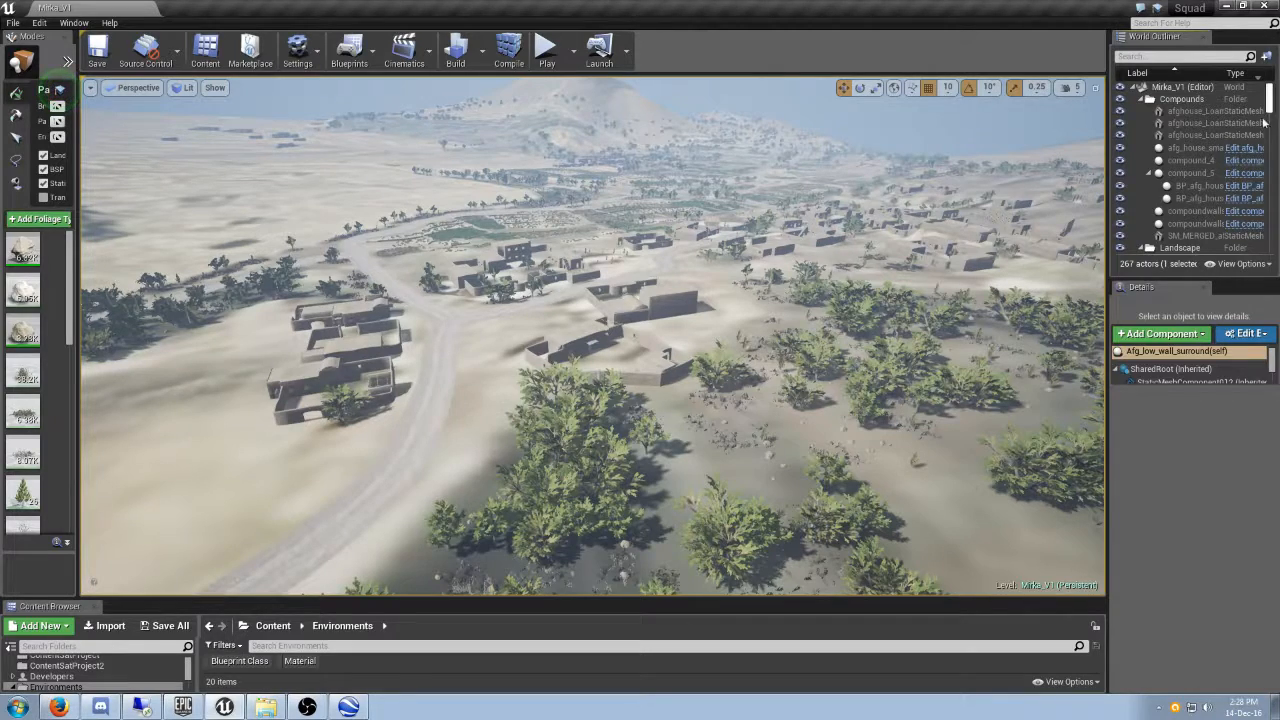
left_click(1182, 248)
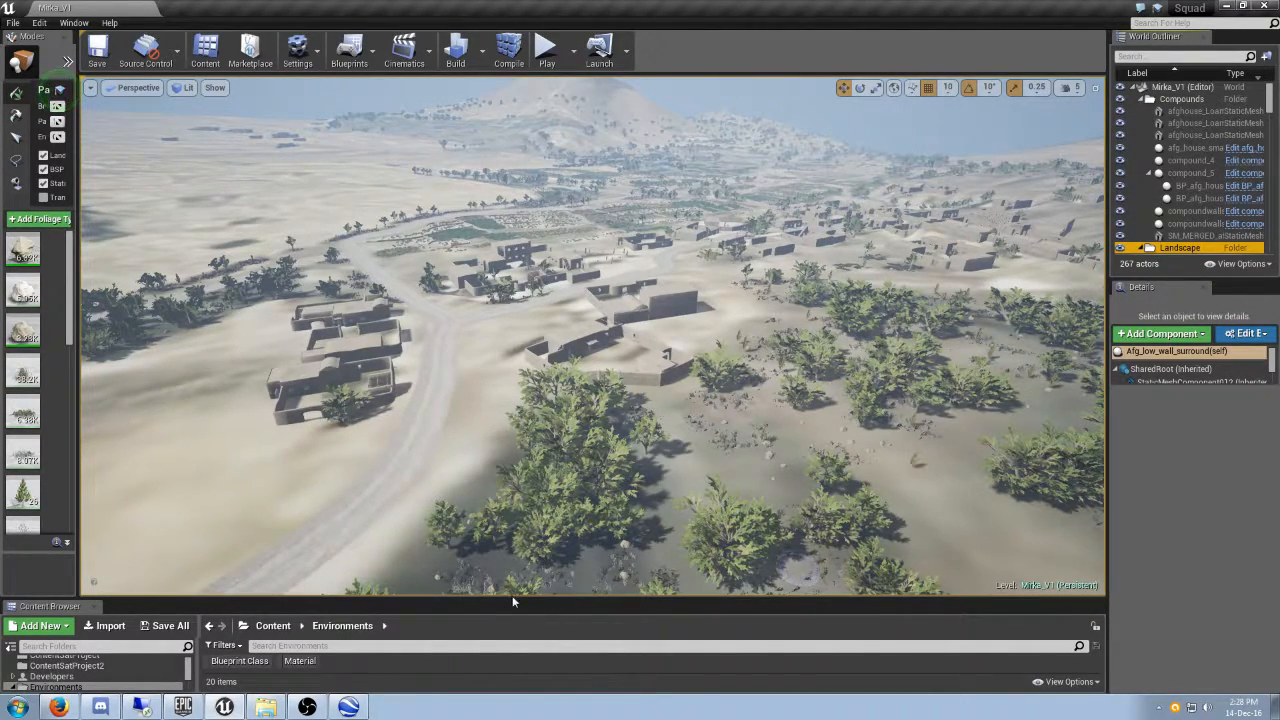
- Enlarge the Content Browser and show the contents of the Mirka_V1 maps folder
left_click_drag(511, 597, 515, 466)
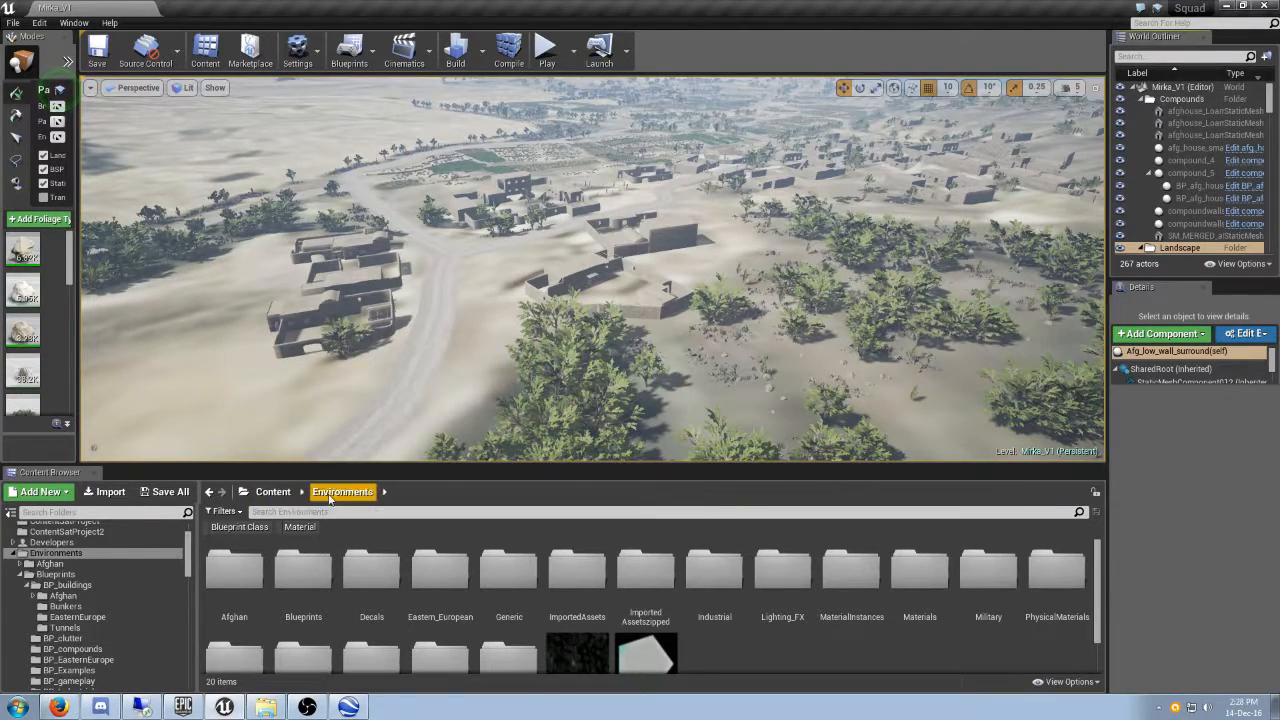
left_click_drag(190, 567, 188, 614)
scroll(157, 628, "down", 6)
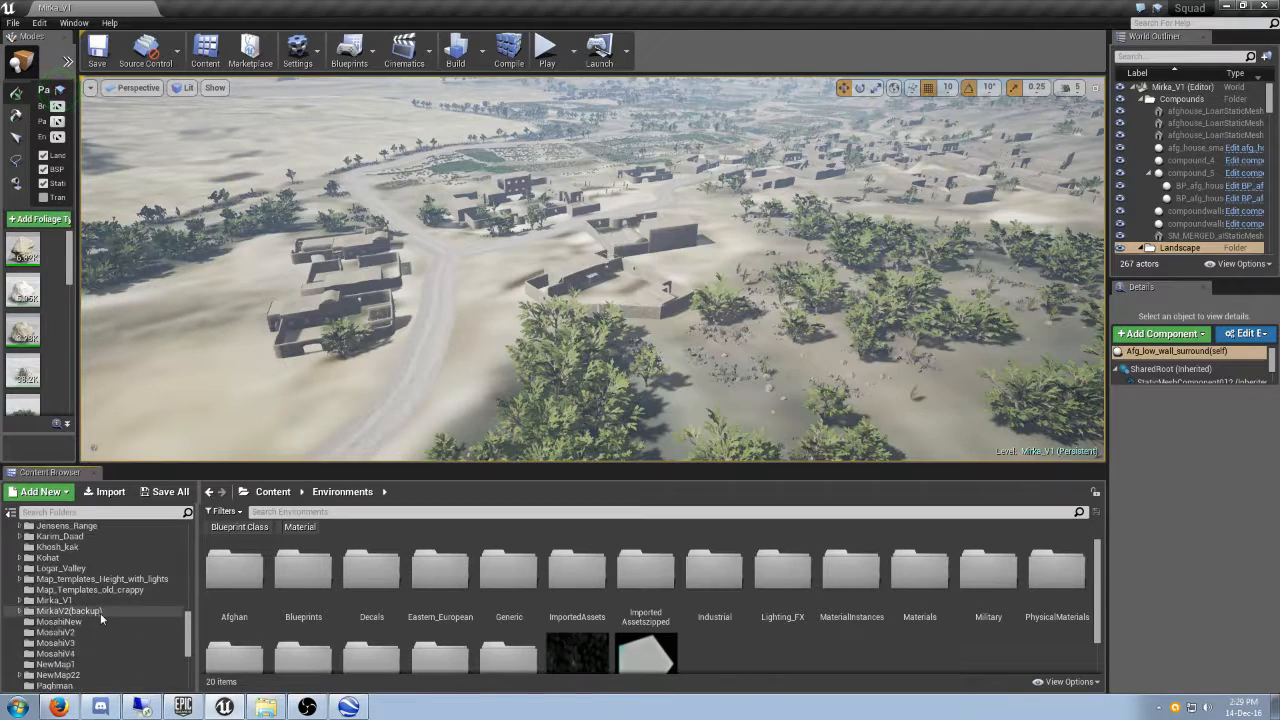
left_click(70, 600)
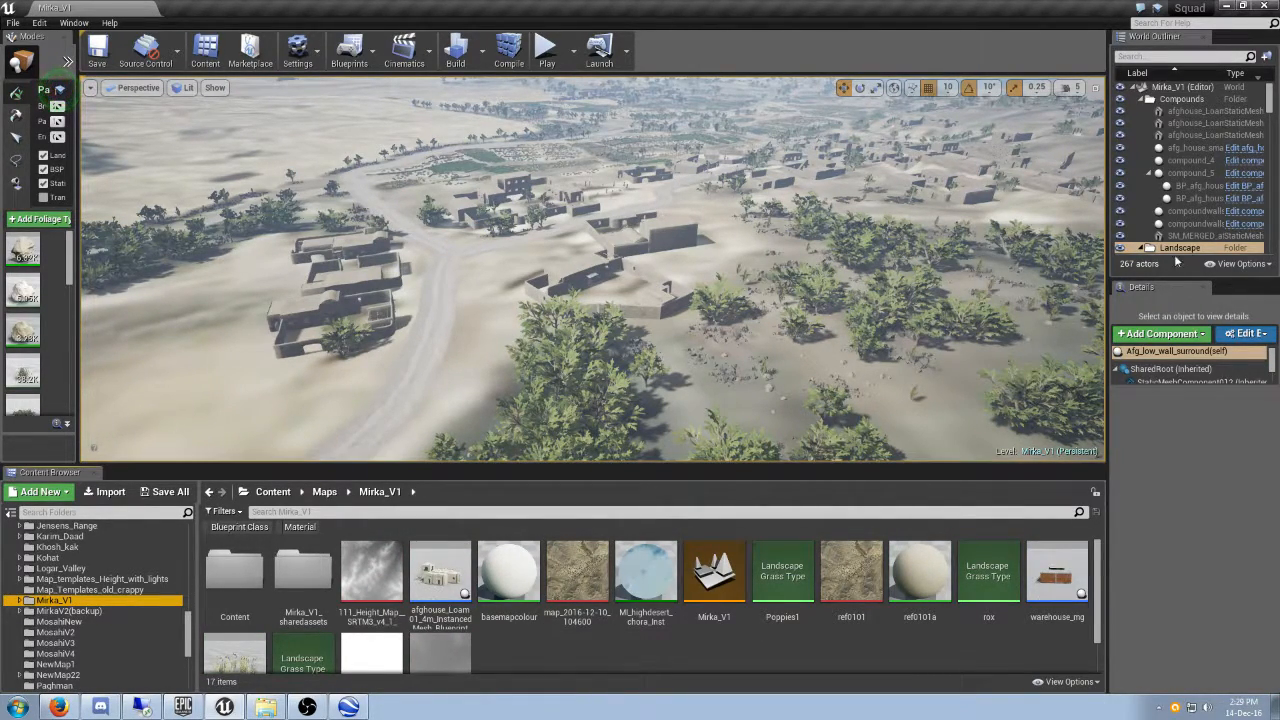
- Change from foliage painting to Place mode and widen the World Outliner and Details area further
left_click(20, 62)
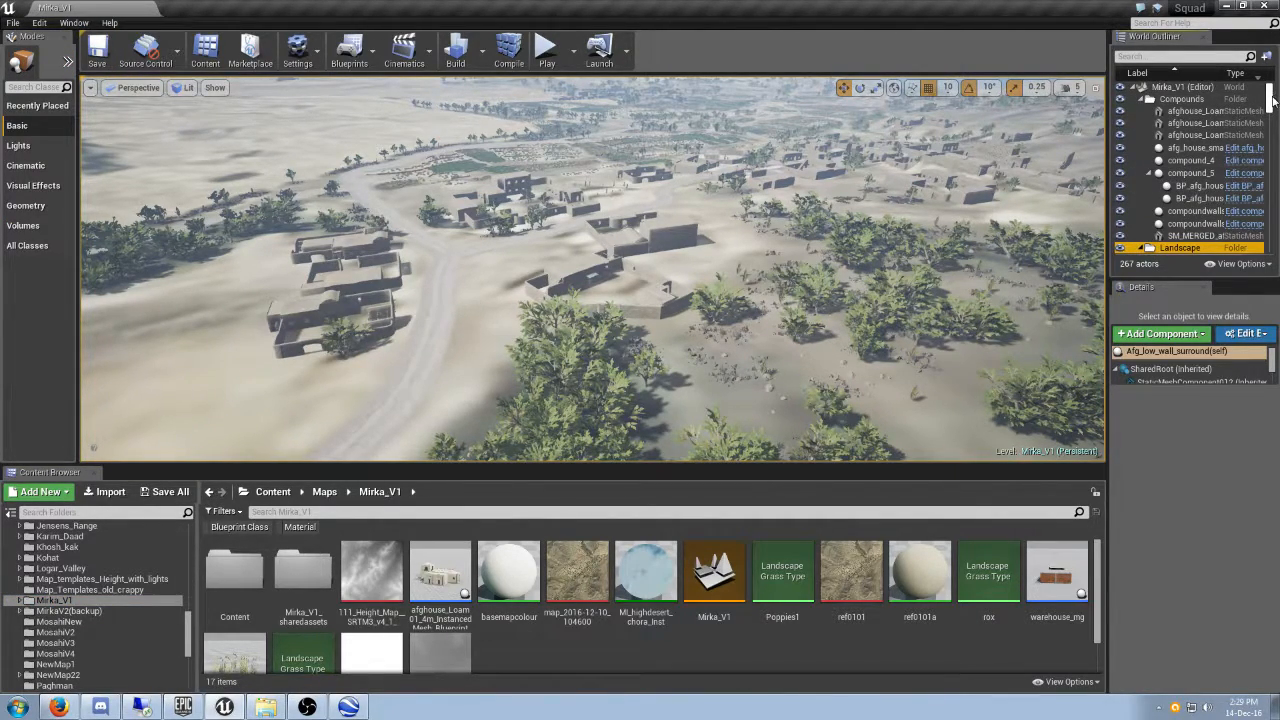
mouse_move(1175, 386)
left_mouse_down()
mouse_move(1171, 591)
mouse_move(1176, 404)
left_mouse_up()
left_click(1271, 264)
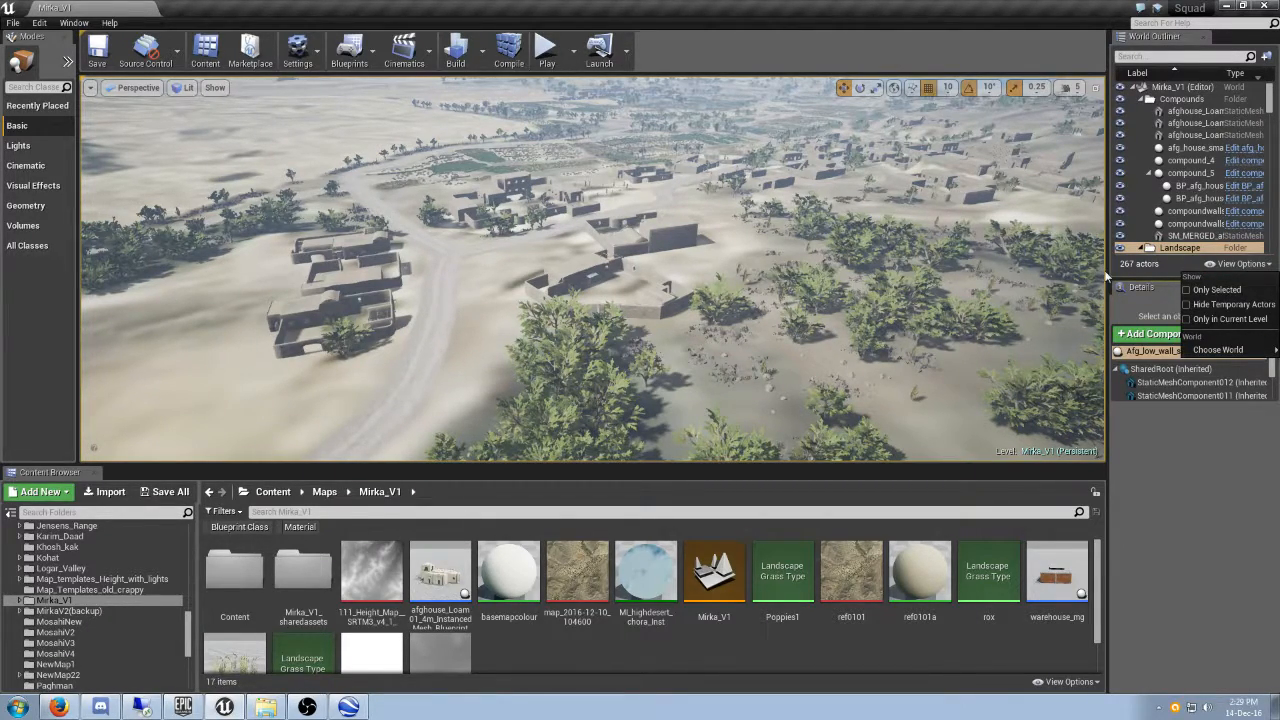
left_click(1107, 277)
left_click_drag(1105, 272, 978, 270)
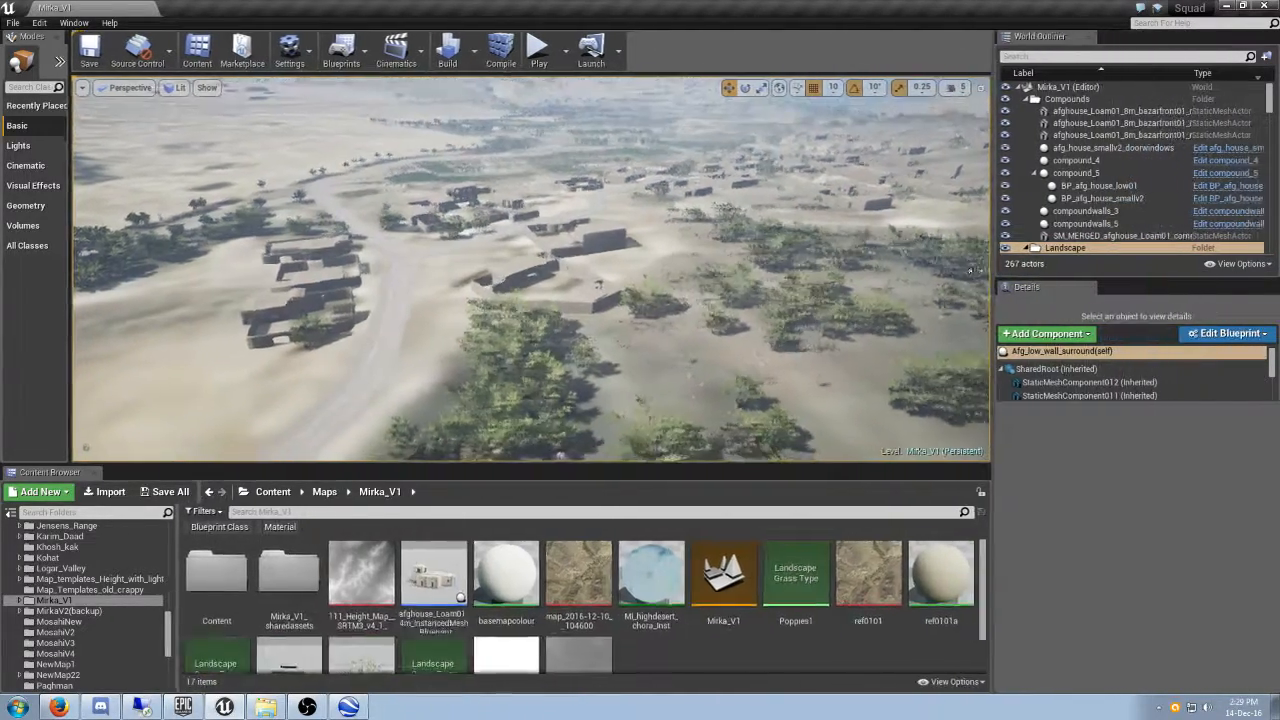
- Select the Landscape actor and assign MI_highdesert_chora_inst as its landscape material
scroll(1103, 236, "down", 2)
left_click(1055, 197)
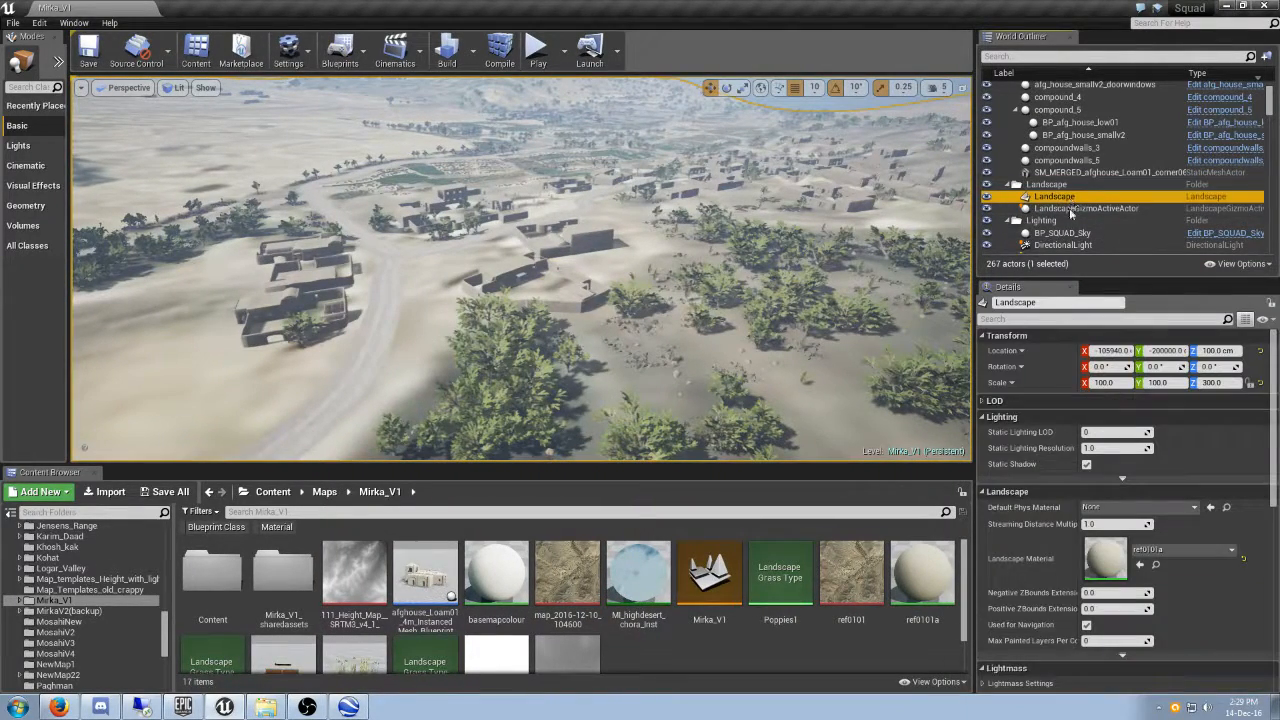
left_click_drag(638, 575, 1094, 543)
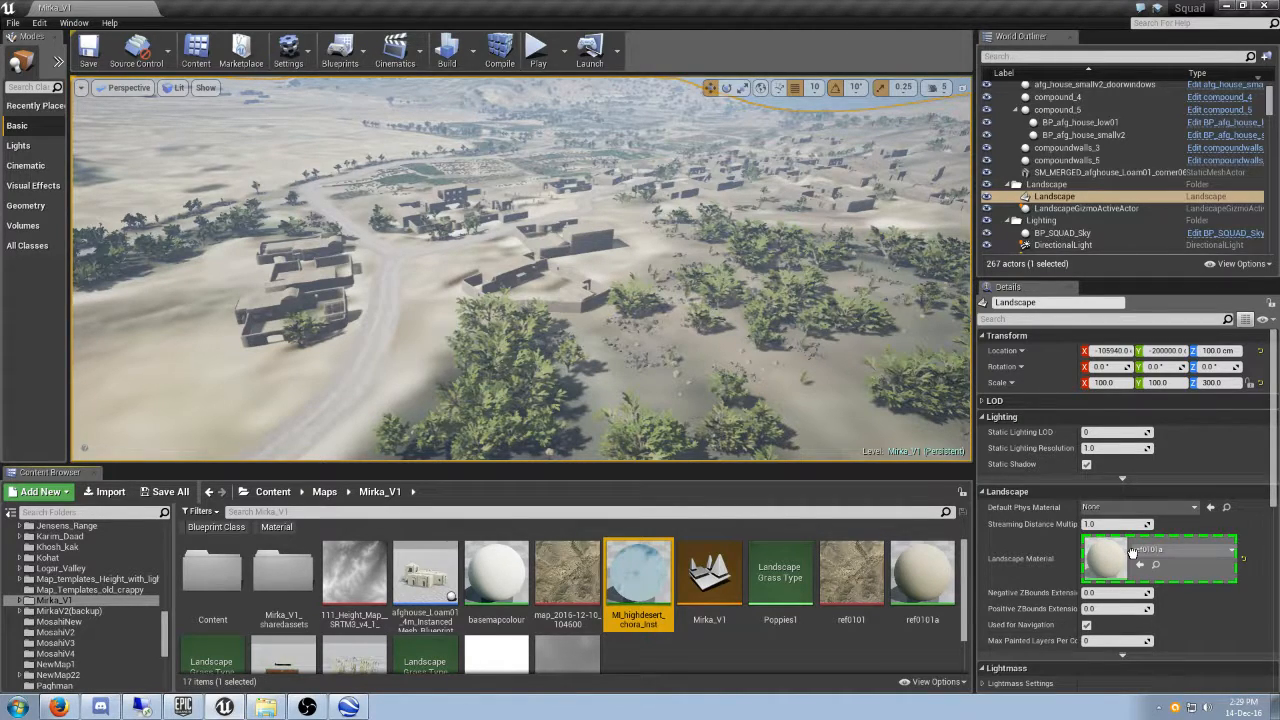
left_click_drag(1133, 552, 1137, 562)
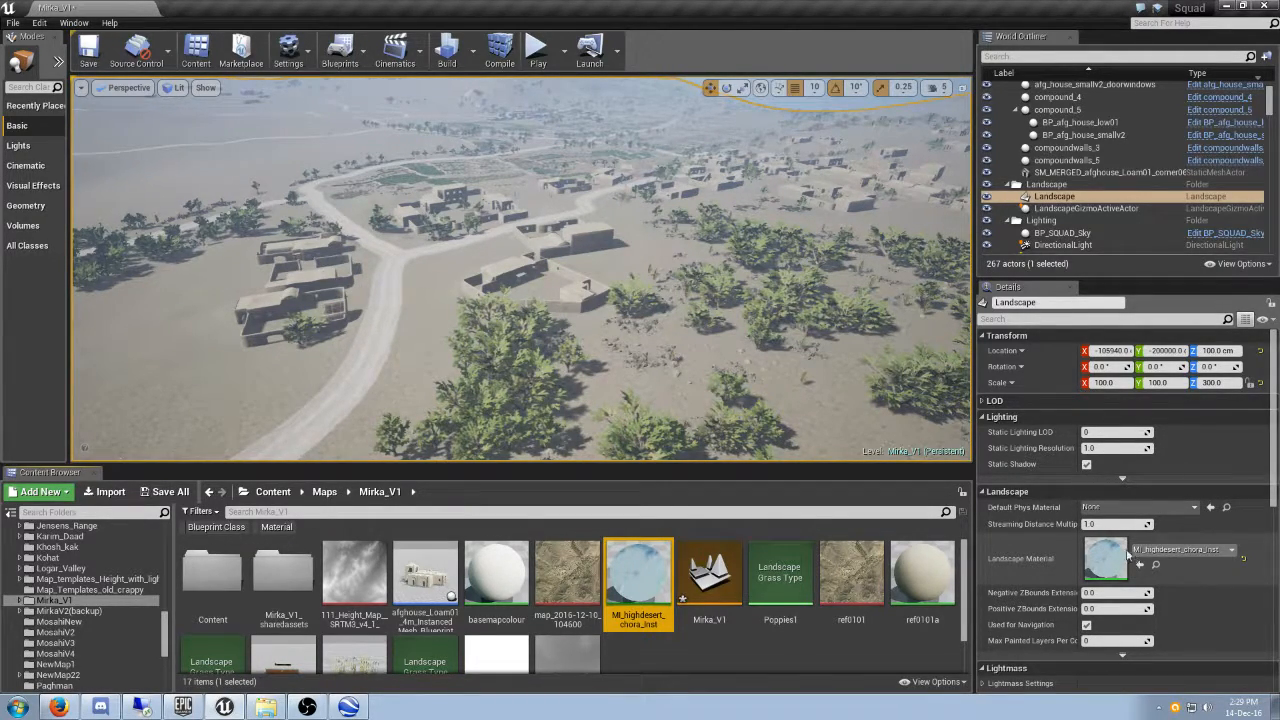
- Examine the new landscape material across the village compounds, roads and crop fields from the air and near the ground
key("w")
right_click_drag(700, 380, 890, 290)
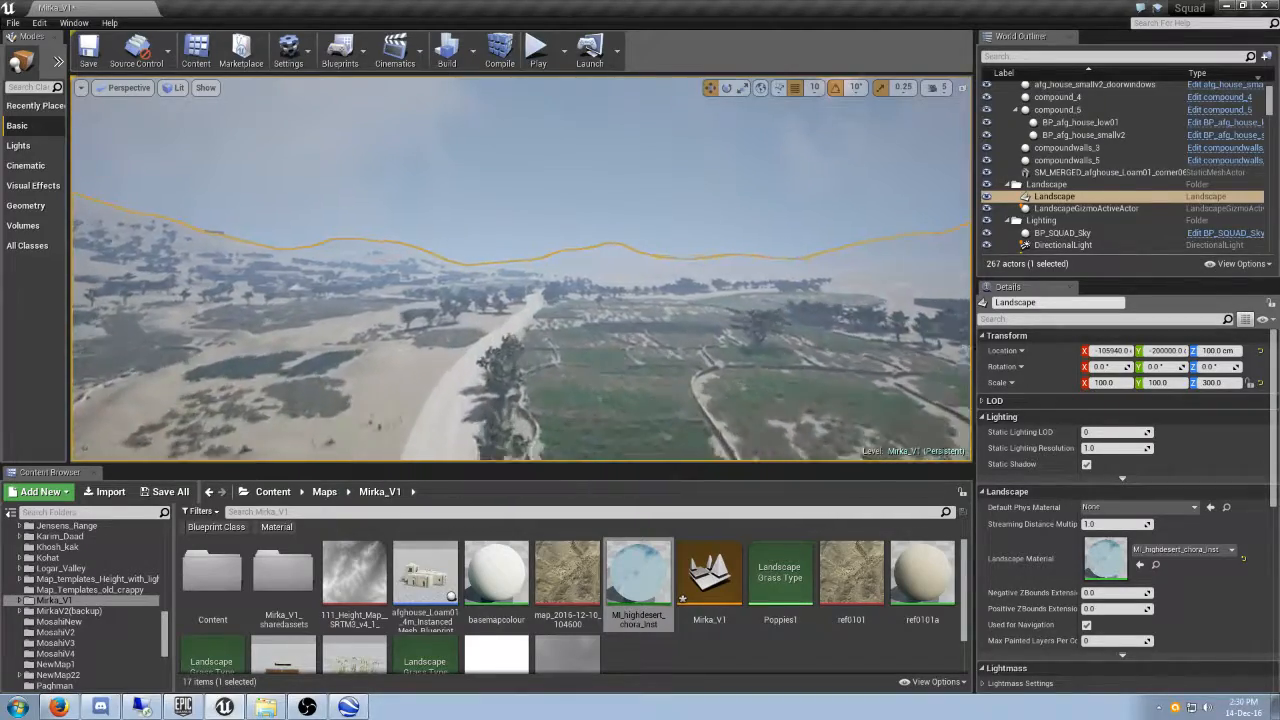
right_click_drag(890, 290, 830, 283)
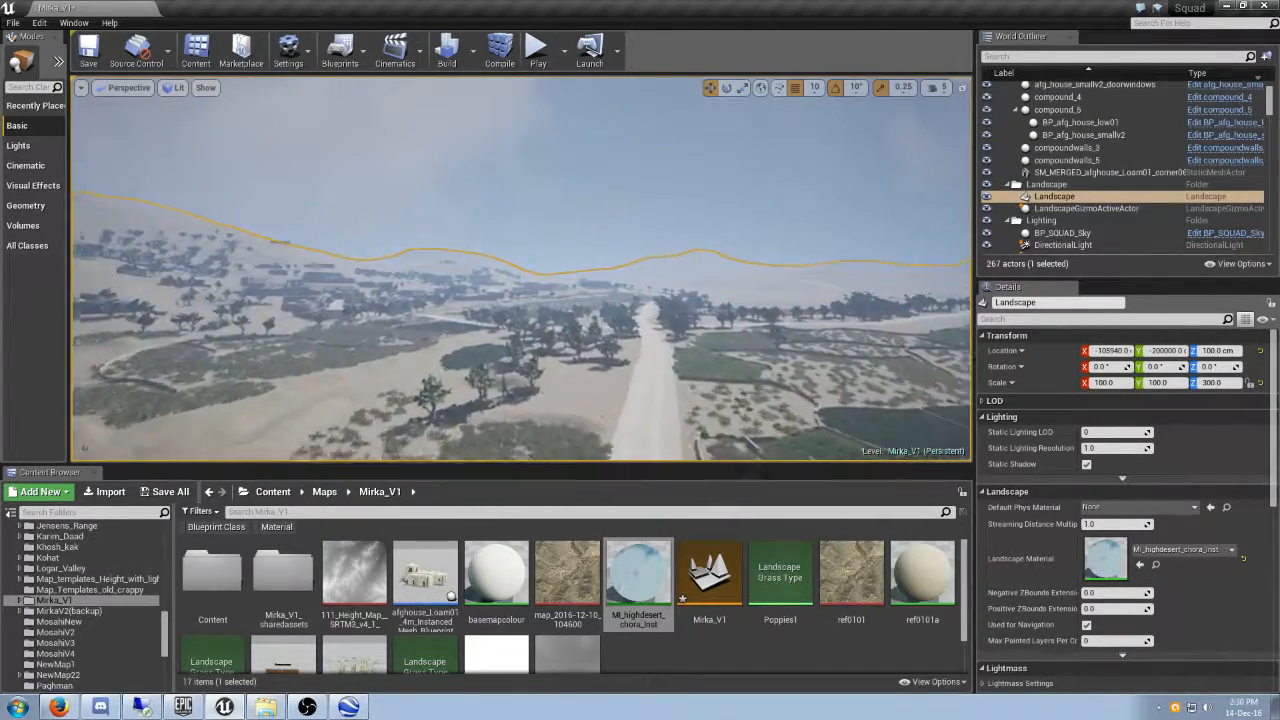
right_click_drag(520, 270, 590, 200)
key("w")
right_click_drag(520, 270, 330, 315)
right_click_drag(520, 270, 490, 305)
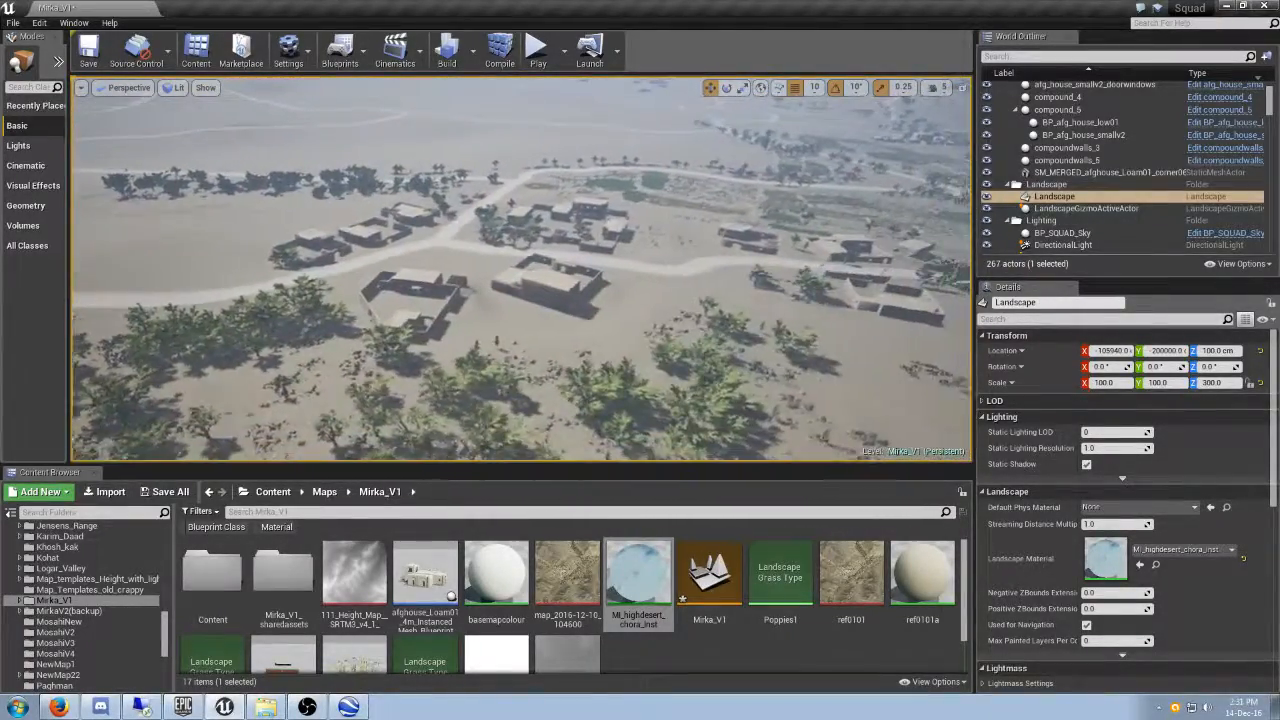
right_click_drag(520, 270, 575, 268)
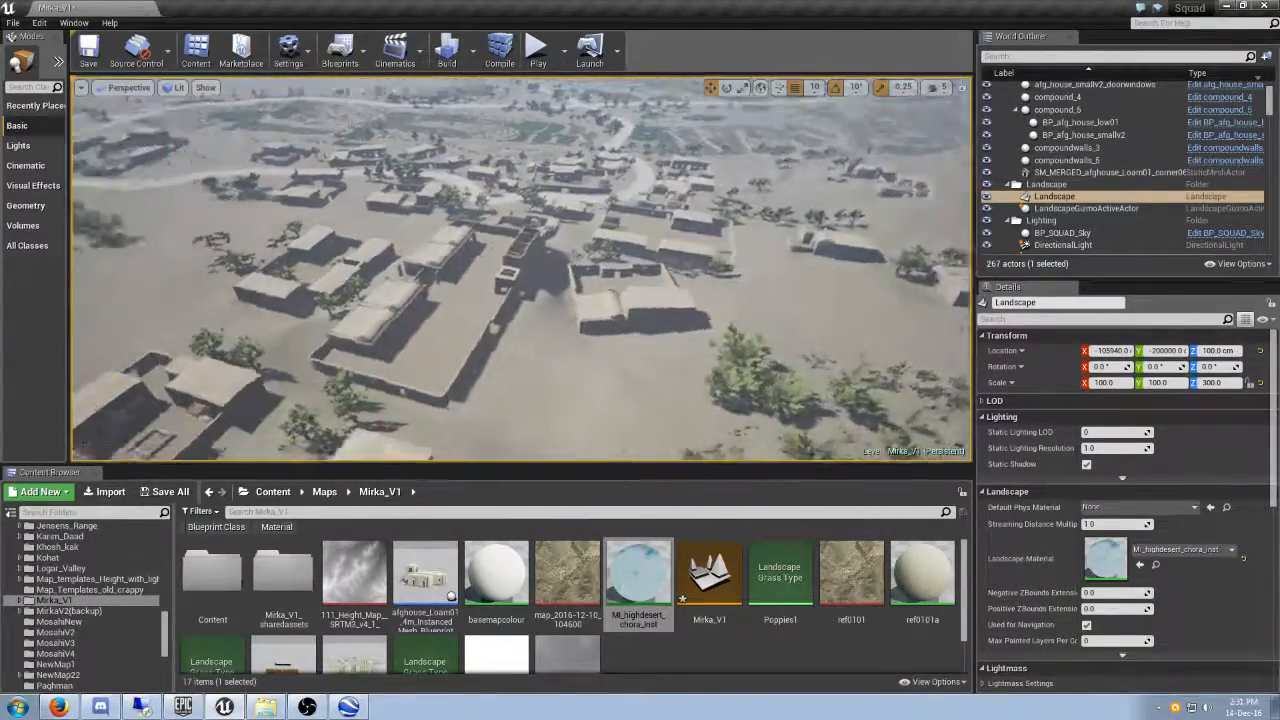
right_click_drag(520, 270, 380, 282)
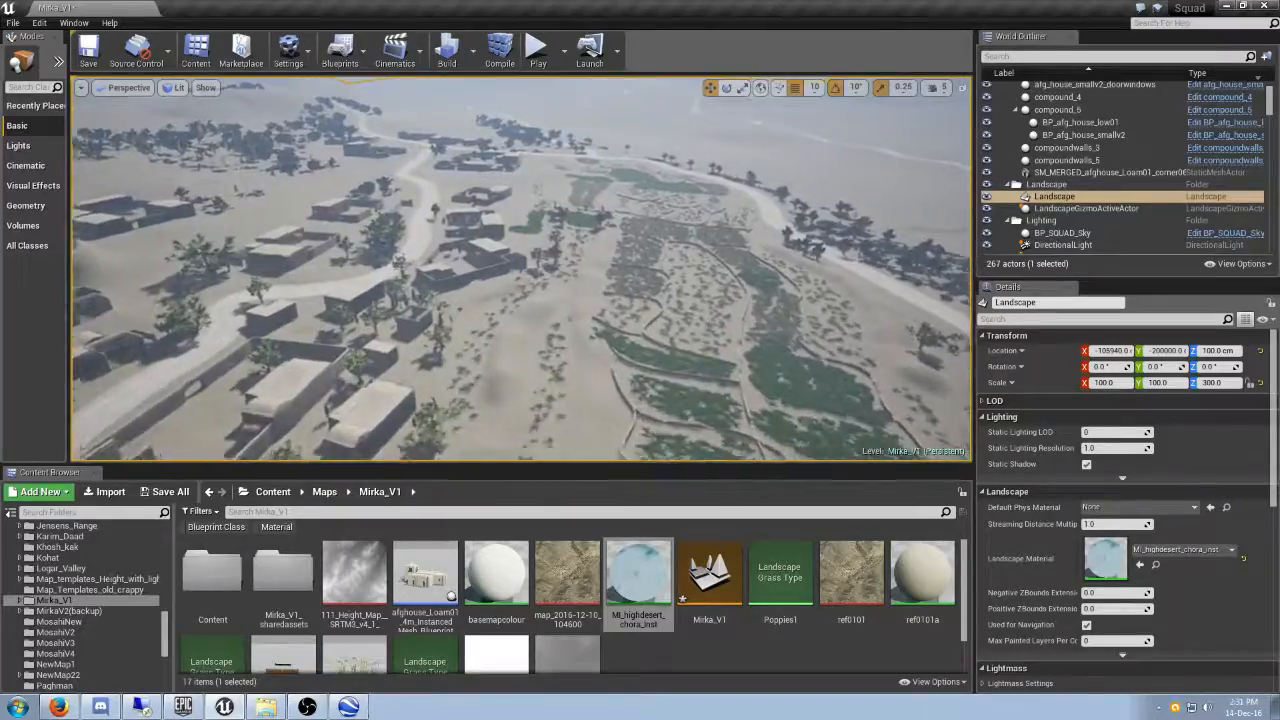
right_click_drag(520, 270, 465, 264)
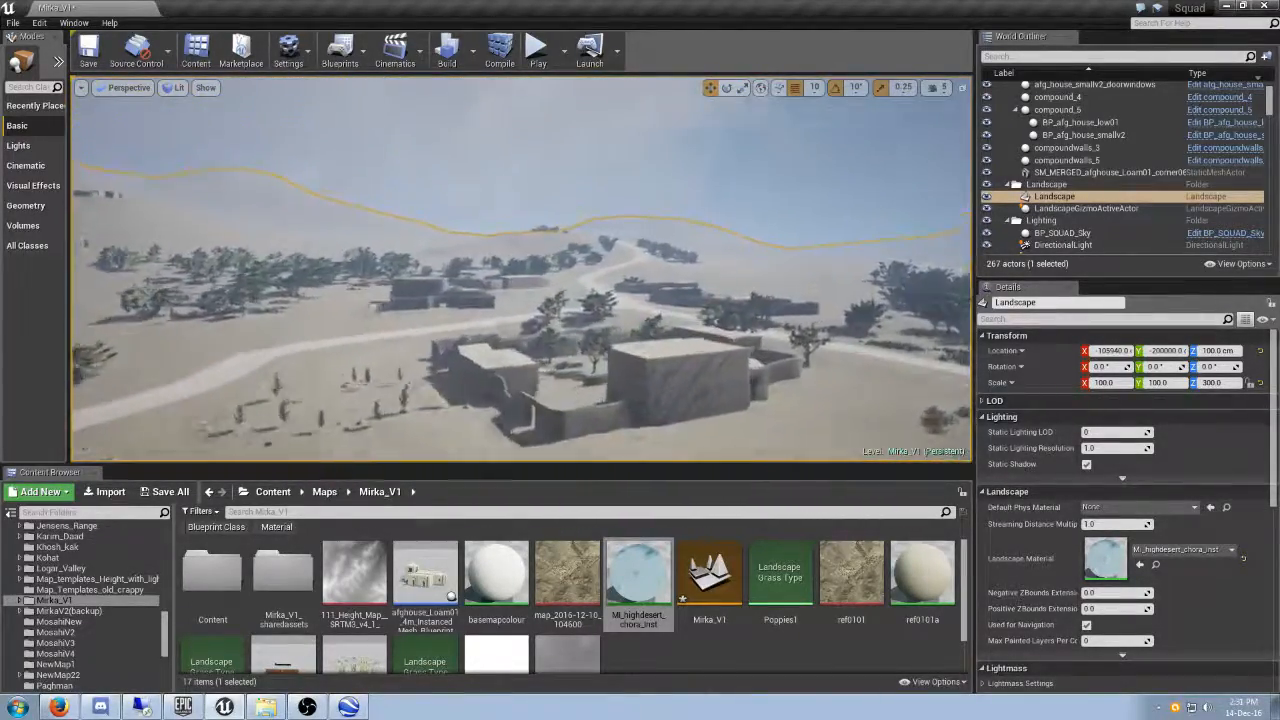
right_click_drag(520, 270, 657, 260)
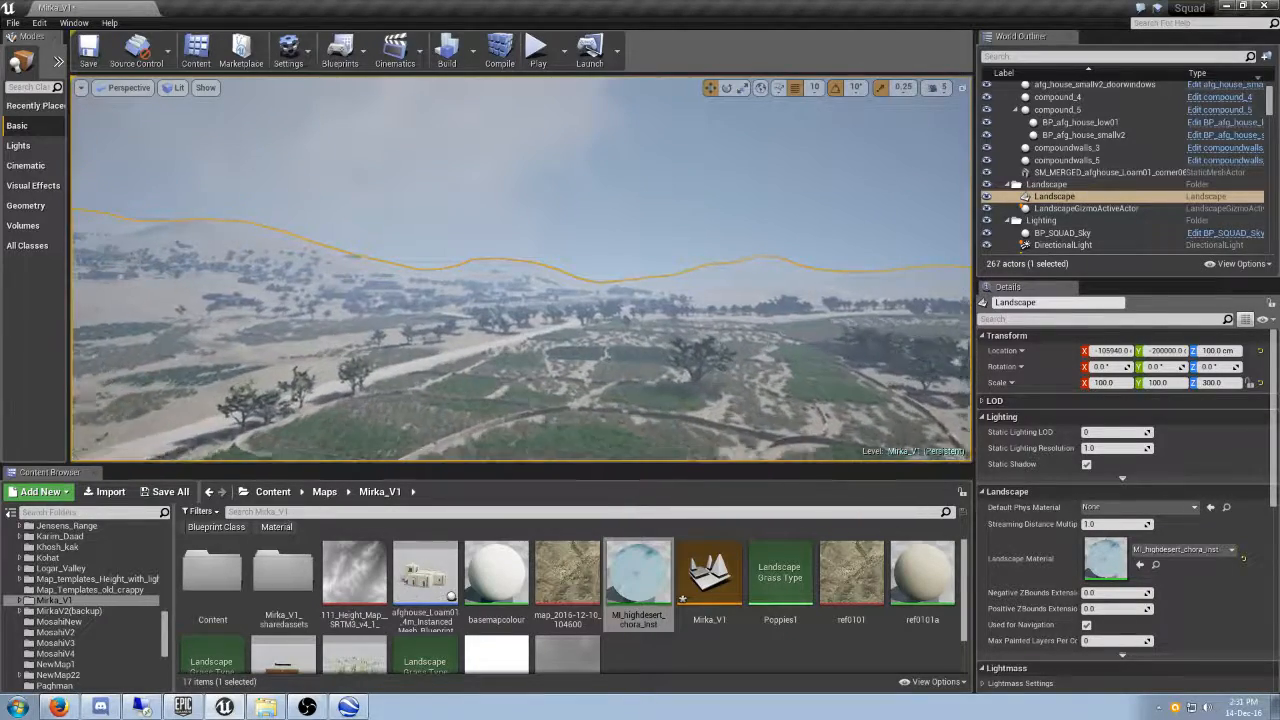